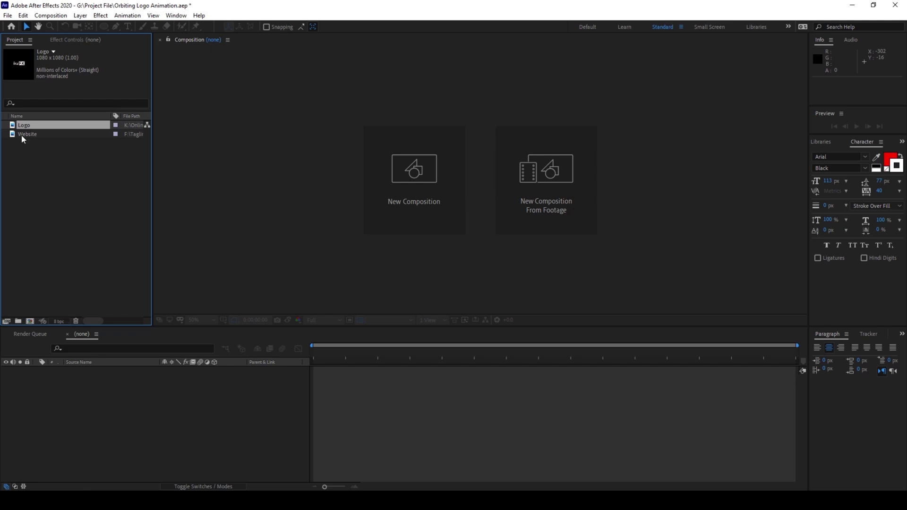
# Step: Create a 1920×1080 composition named 'Orbiting animatiion' with a 0:00:05:00 duration
pyautogui.click(414, 177)
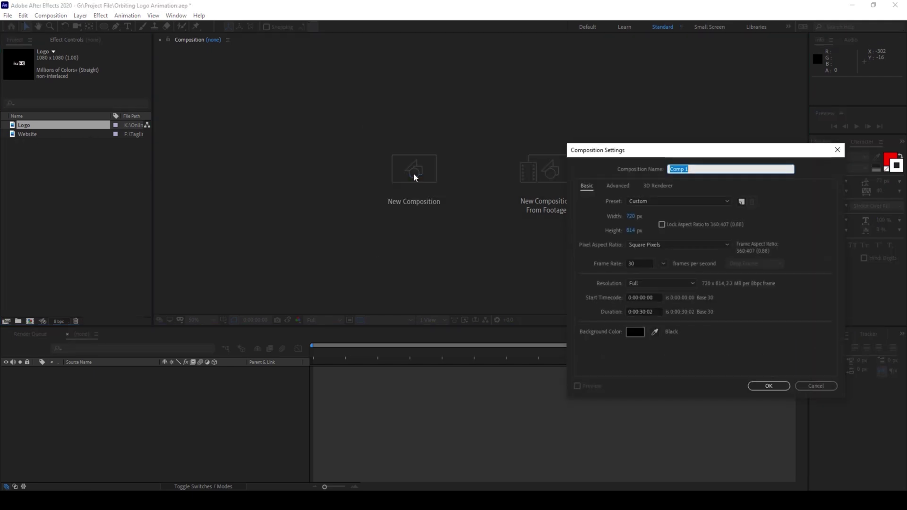
pyautogui.moveTo(640, 152); pyautogui.dragTo(421, 125)
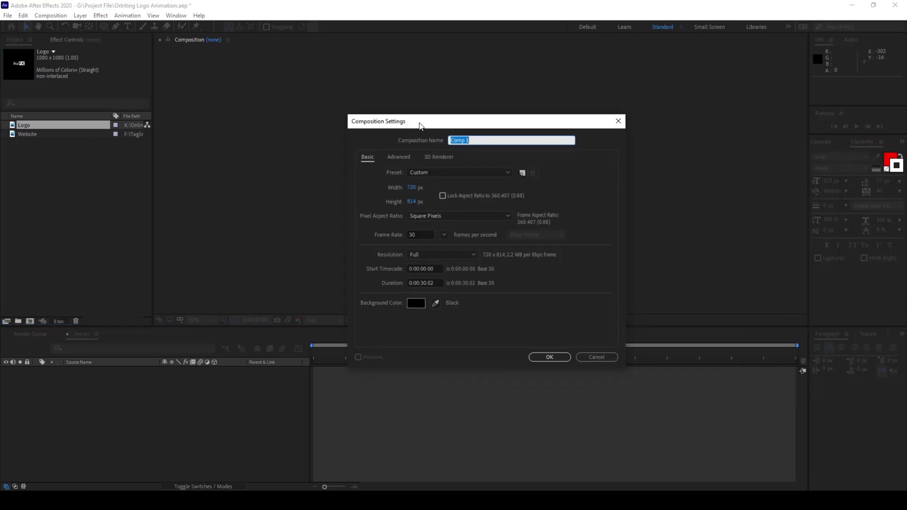
pyautogui.write('Orbiting animation')
pyautogui.click(409, 188)
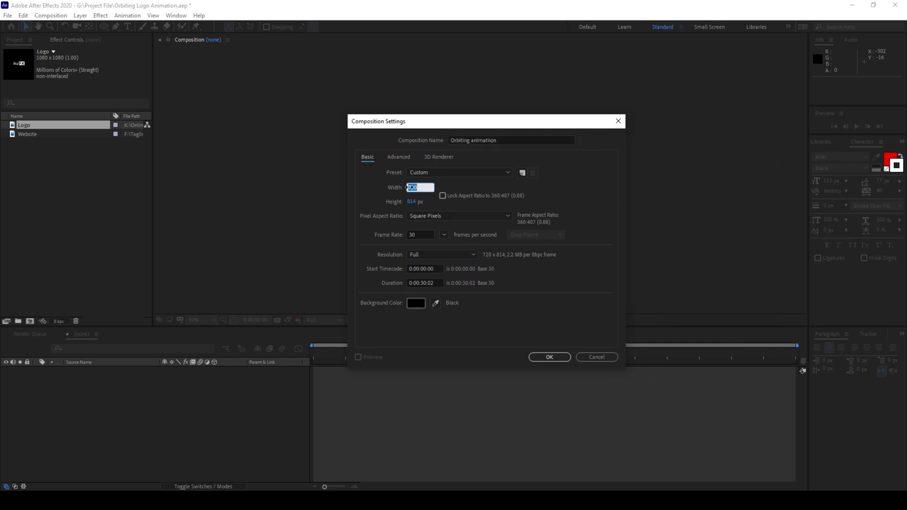
pyautogui.write('1920')
pyautogui.click(410, 201)
pyautogui.write('1080')
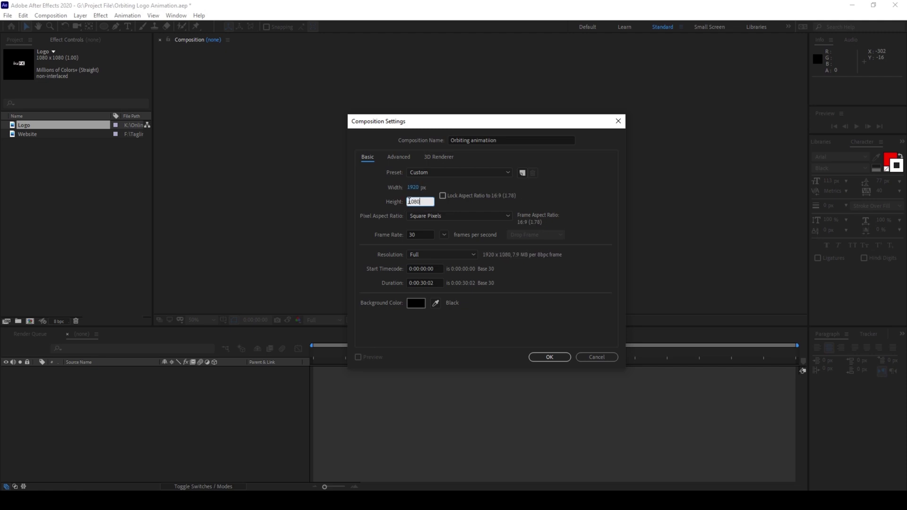
pyautogui.doubleClick(422, 283)
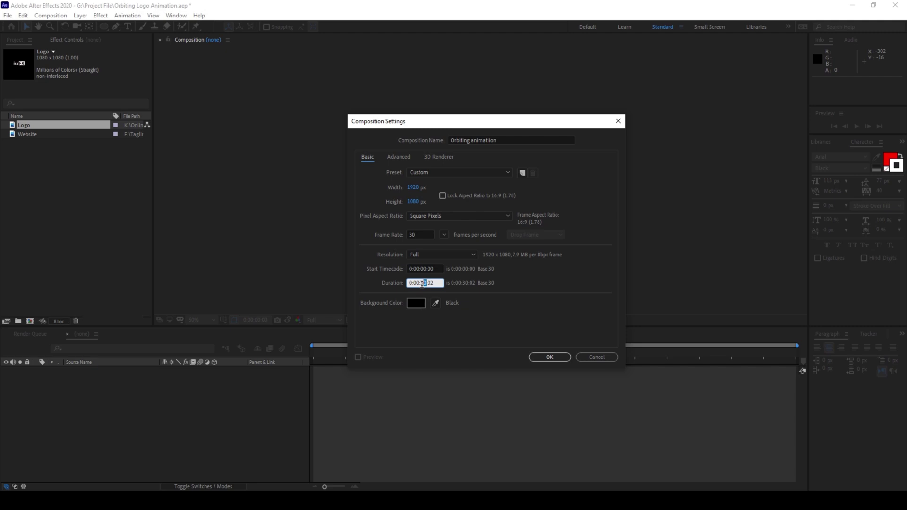
pyautogui.write('05')
pyautogui.press('Return')
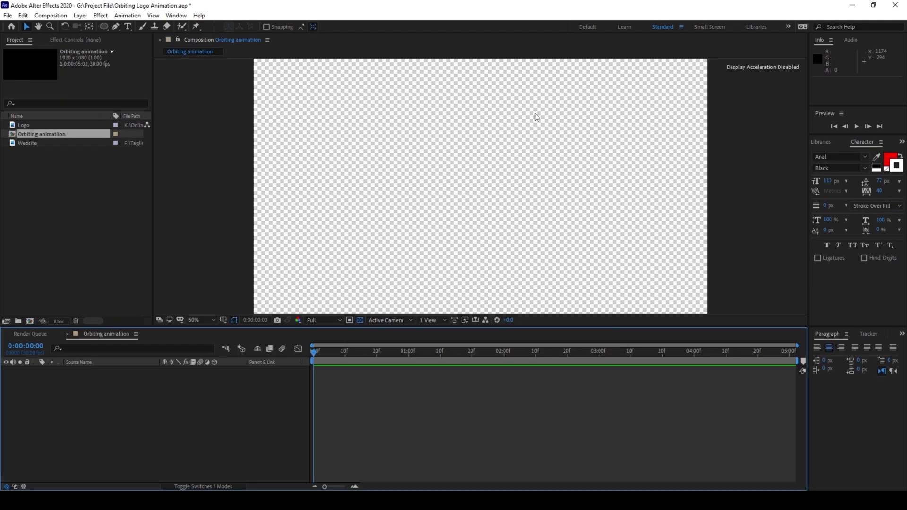
# Step: Add a teal solid layer named Background
pyautogui.click(80, 15)
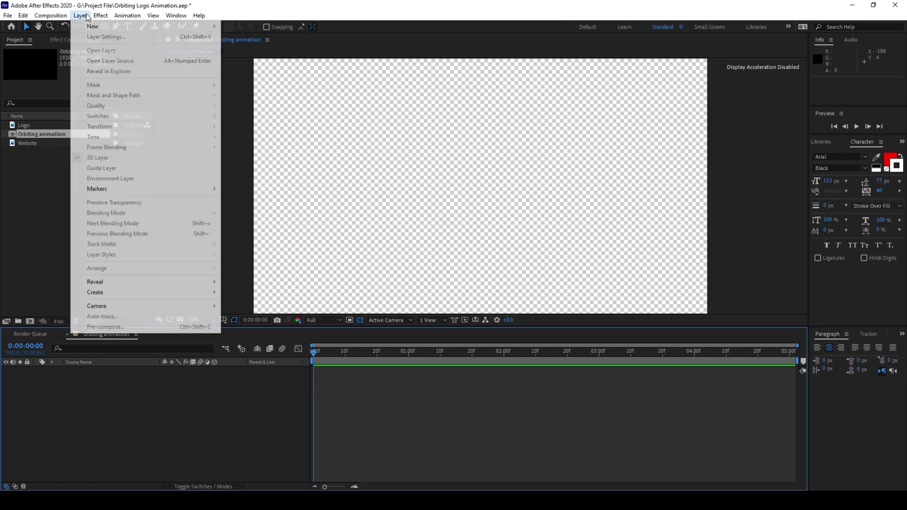
pyautogui.click(81, 16)
pyautogui.click(80, 16)
pyautogui.moveTo(156, 27)
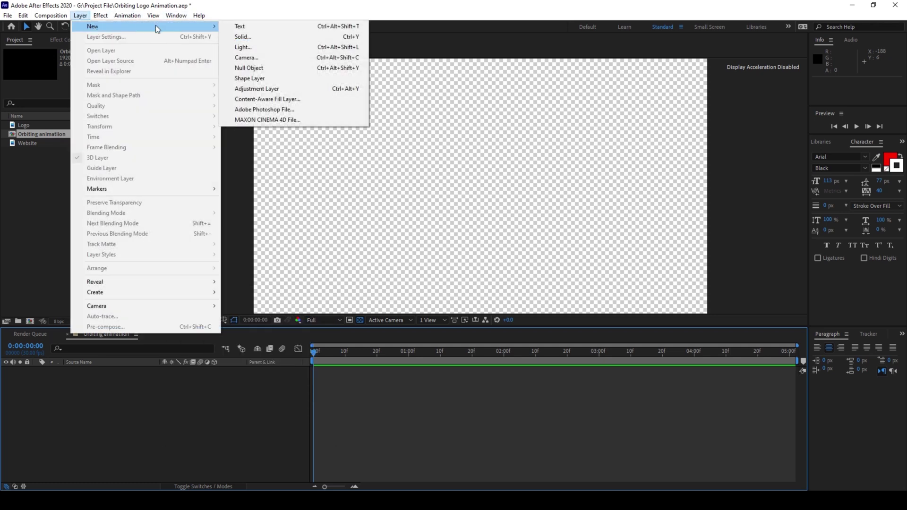
pyautogui.click(229, 36)
pyautogui.write('Background')
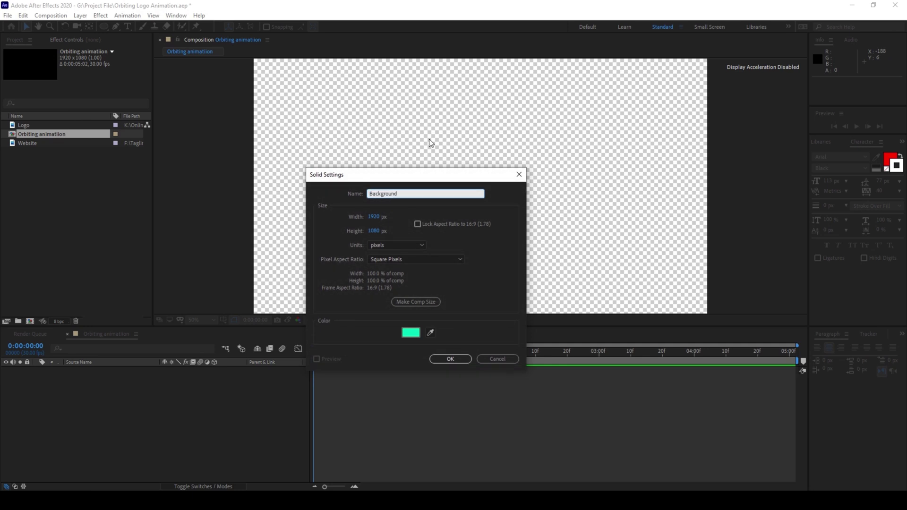
pyautogui.click(448, 359)
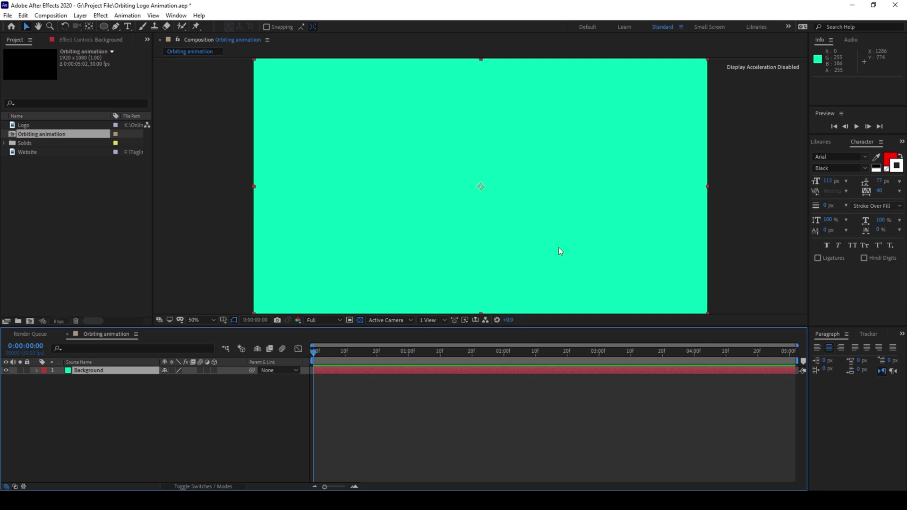
# Step: Place the Logo footage at the composition centre and scale it down to 55%
pyautogui.click(39, 152)
pyautogui.click(27, 126)
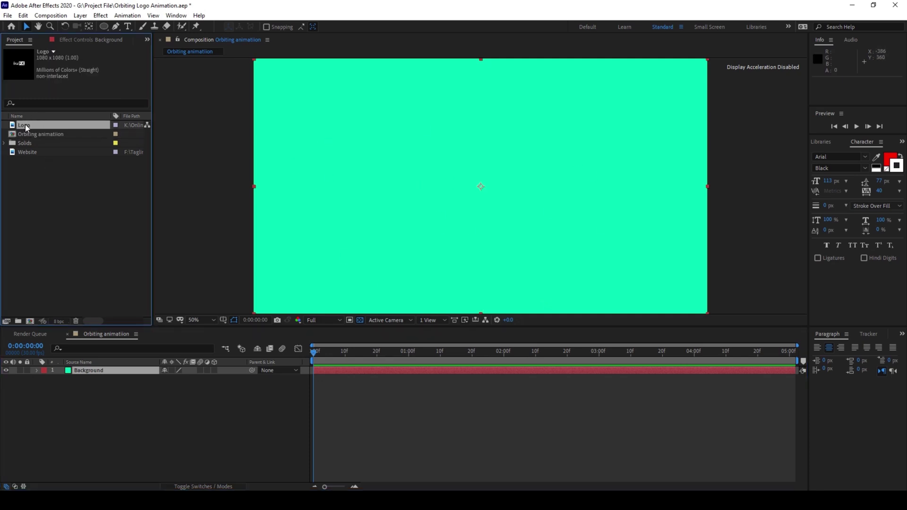
pyautogui.moveTo(24, 126); pyautogui.dragTo(481, 190)
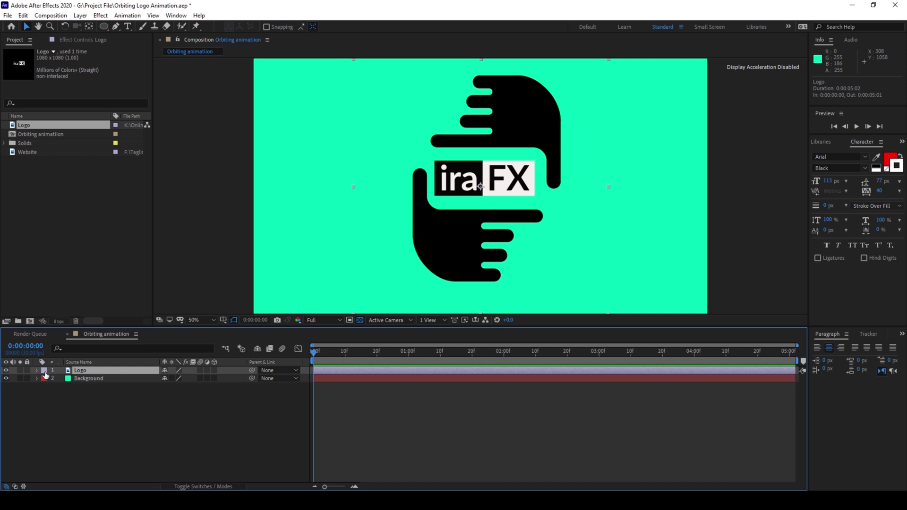
pyautogui.press('s')
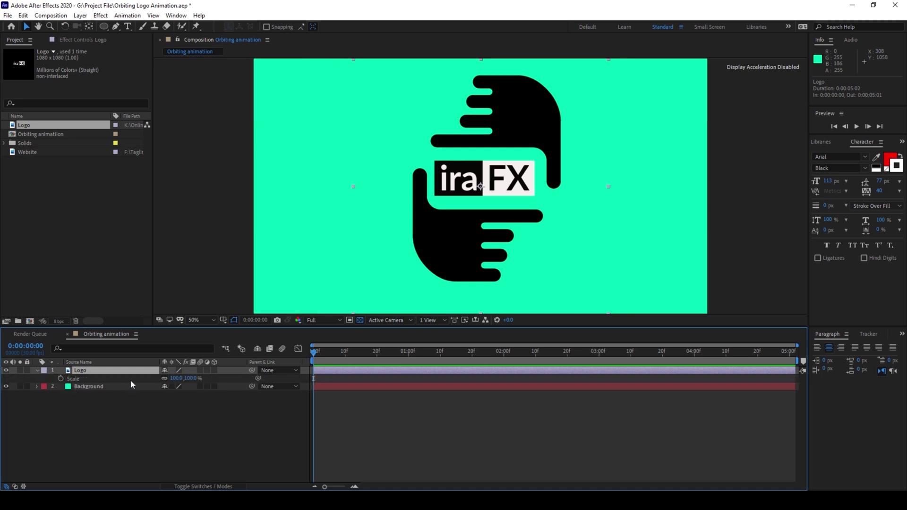
pyautogui.moveTo(187, 379); pyautogui.dragTo(169, 378)
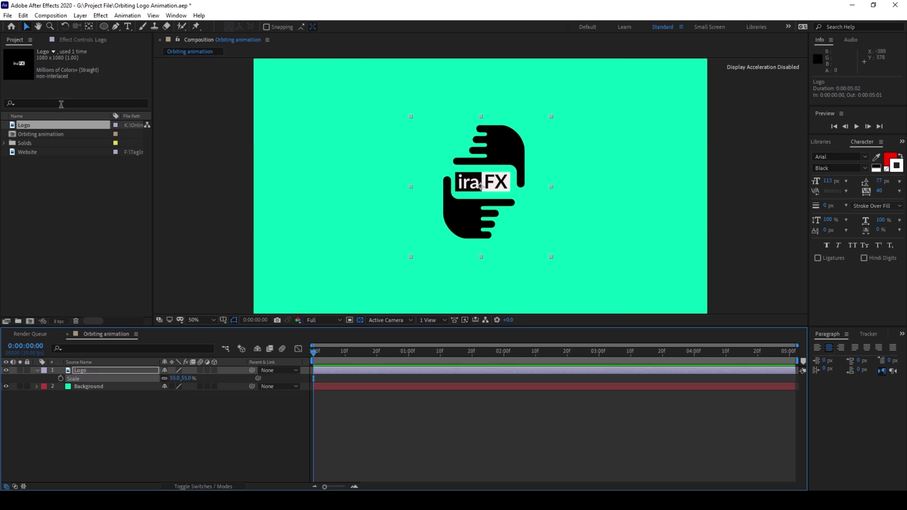
pyautogui.click(29, 152)
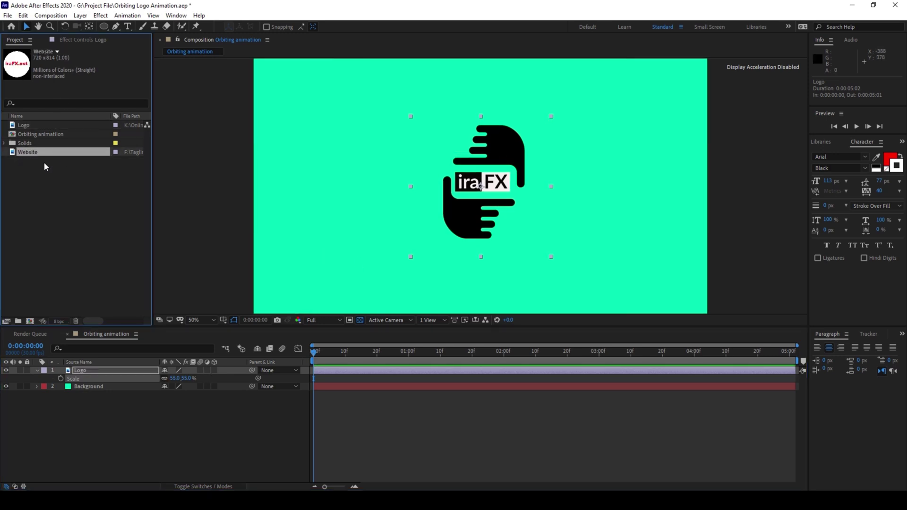
# Step: Add the Website badge to the comp, scale it to 28% and move it left of the logo
pyautogui.moveTo(35, 154); pyautogui.dragTo(478, 200)
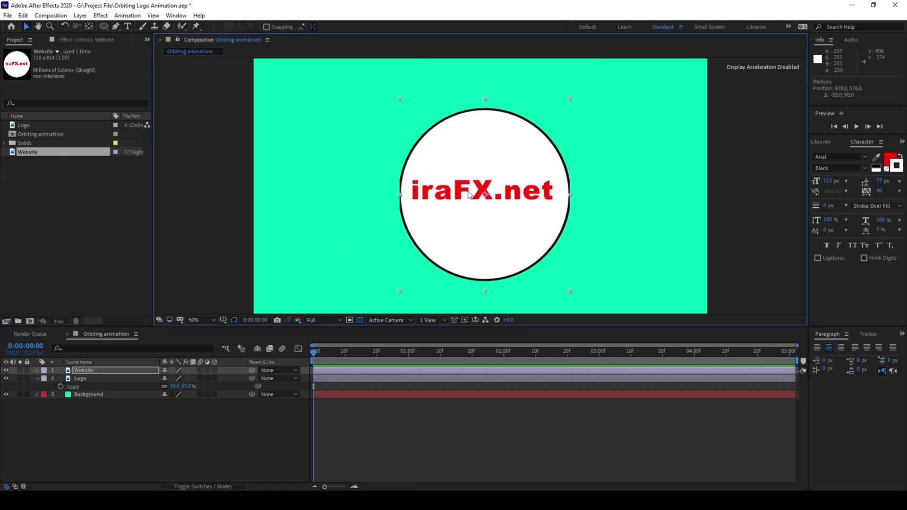
pyautogui.press('s')
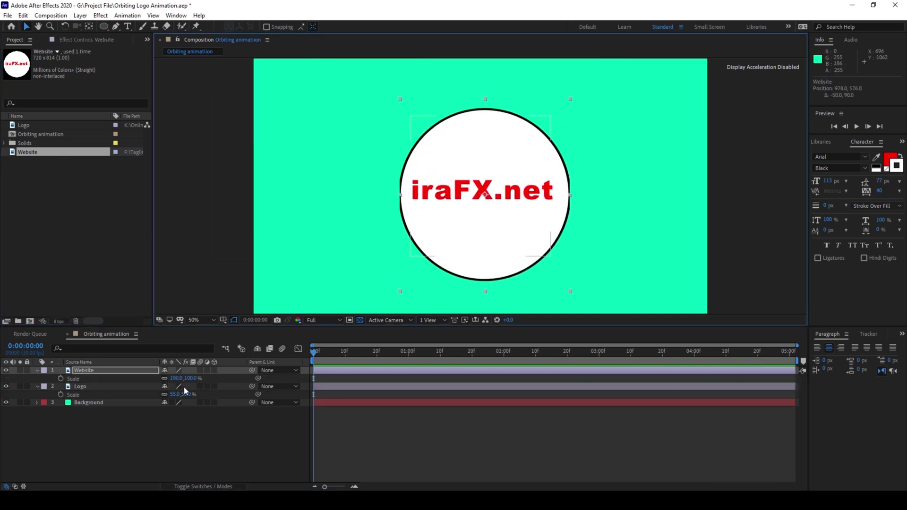
pyautogui.moveTo(189, 379); pyautogui.dragTo(158, 378)
pyautogui.moveTo(477, 212); pyautogui.dragTo(346, 204)
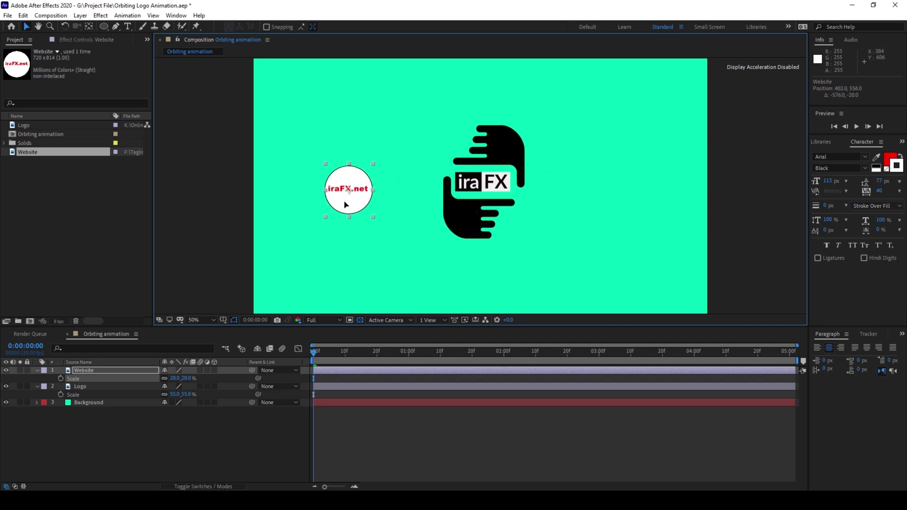
# Step: Select the Logo, then the Background layer, and bring up the Layer menu
pyautogui.click(473, 141)
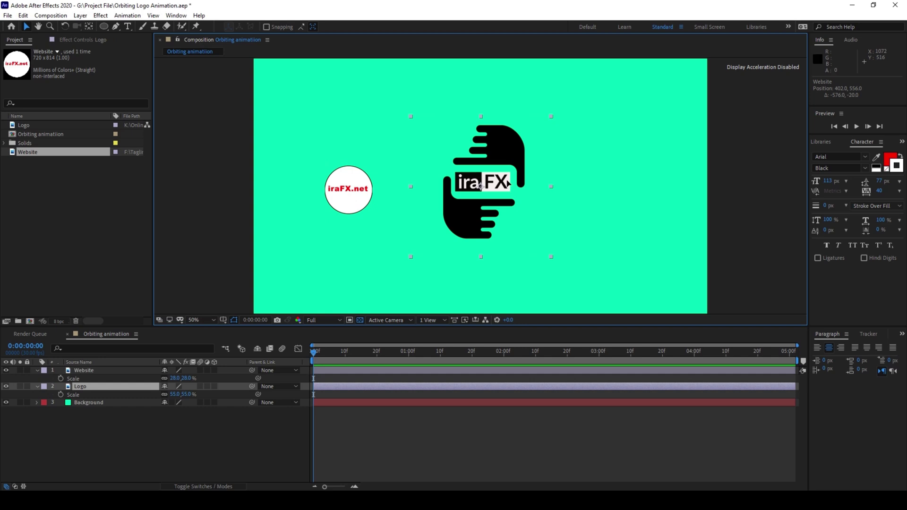
pyautogui.click(362, 116)
pyautogui.click(81, 16)
pyautogui.moveTo(90, 27)
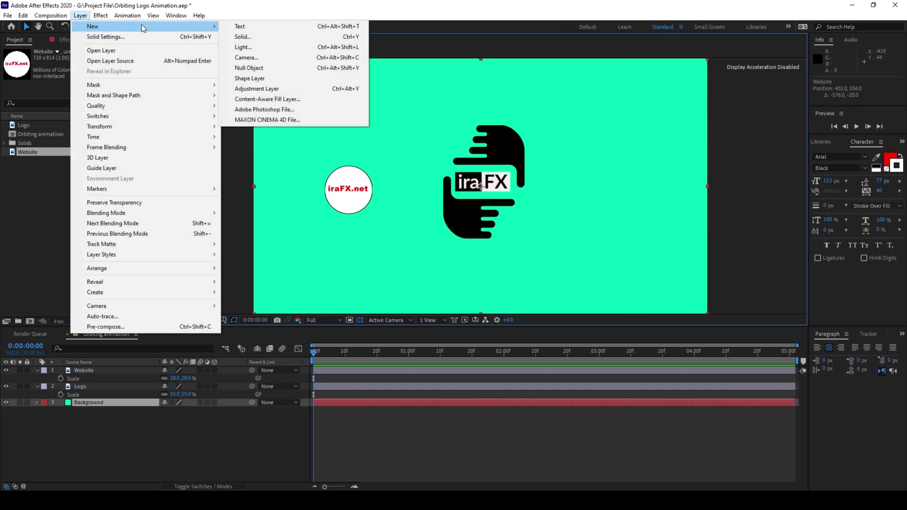
# Step: Add a Null Object layer and move Null 1 above the Logo layer
pyautogui.click(250, 68)
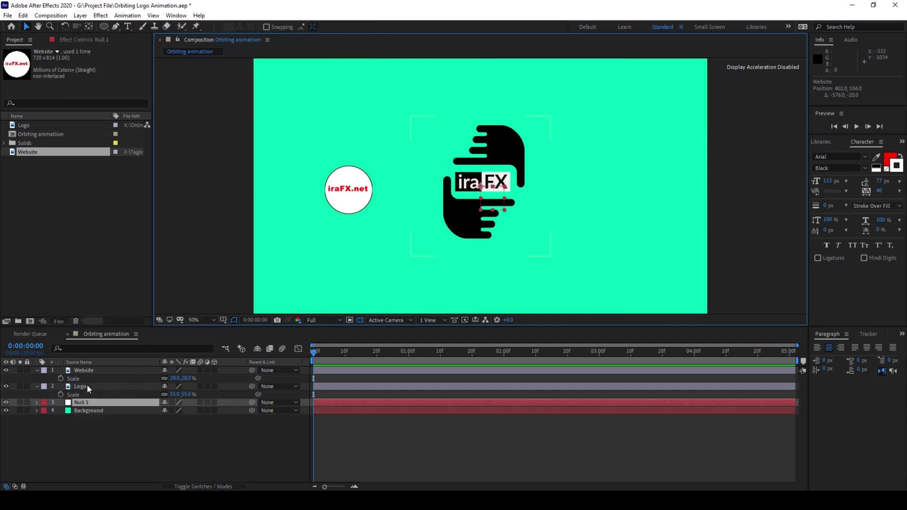
pyautogui.moveTo(82, 404); pyautogui.dragTo(84, 383)
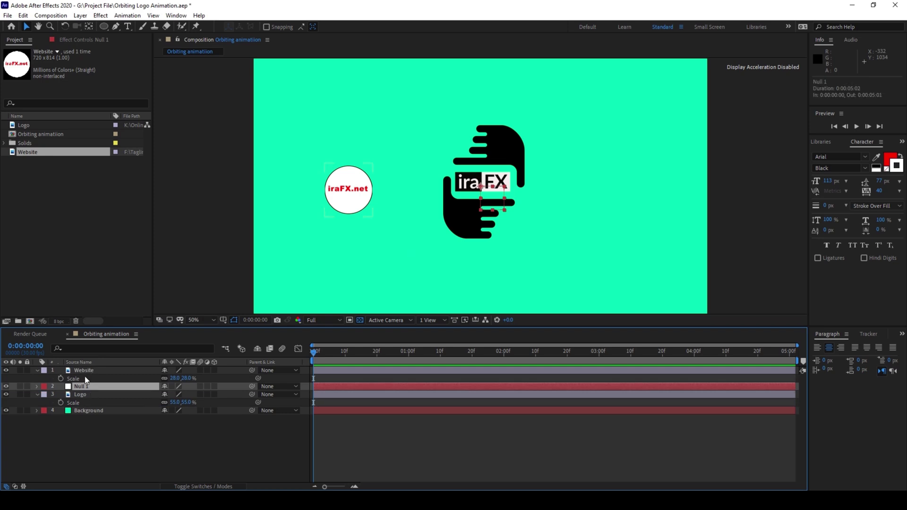
pyautogui.click(86, 372)
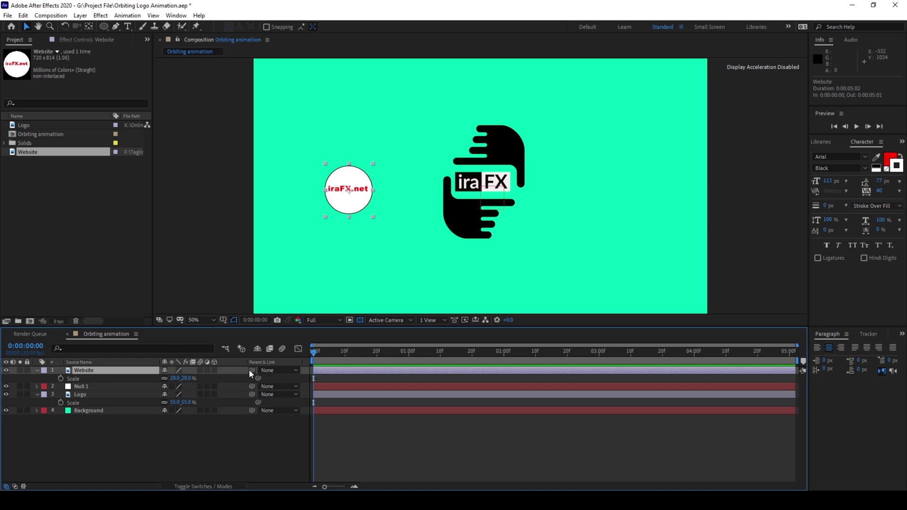
# Step: Parent the Website layer to Null 1 with the Parent pick-whip
pyautogui.moveTo(250, 368); pyautogui.dragTo(77, 386)
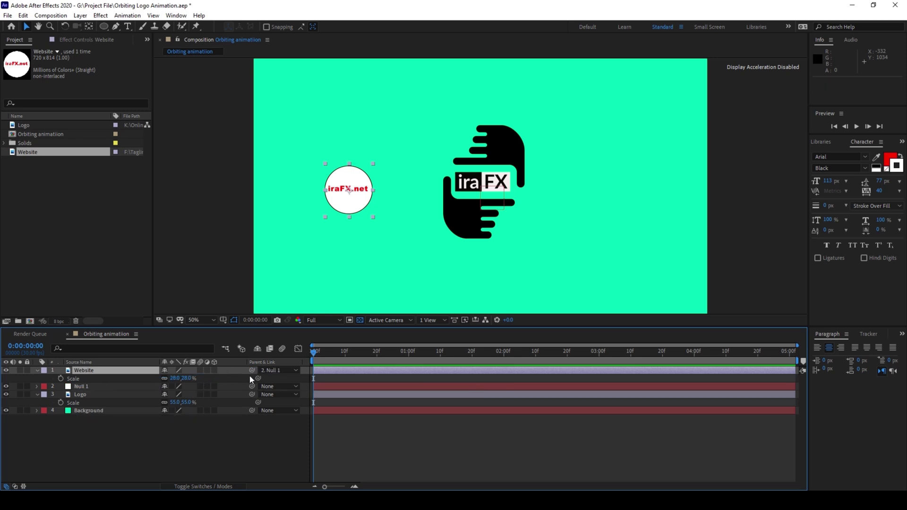
pyautogui.click(242, 399)
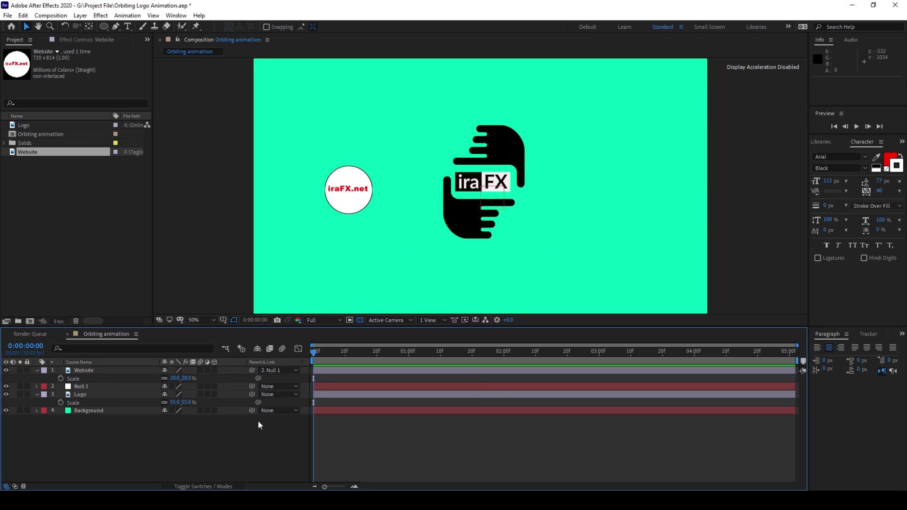
pyautogui.rightClick(239, 361)
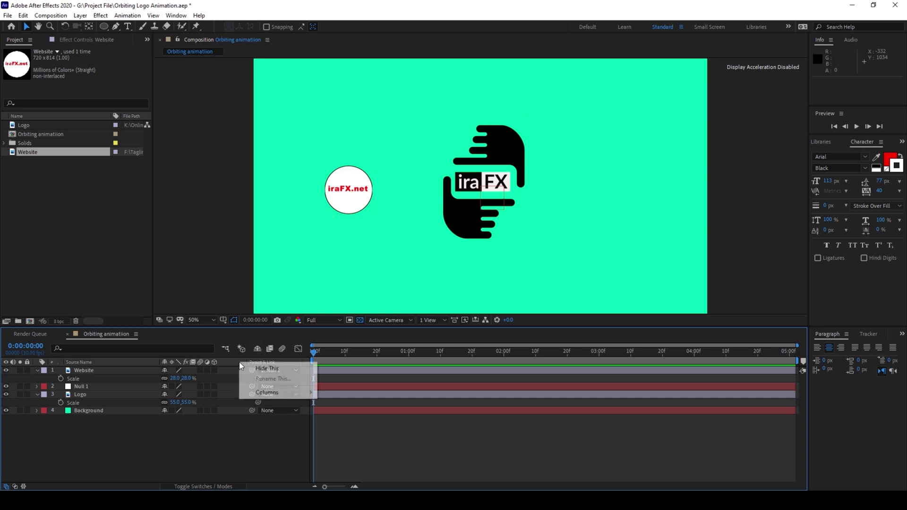
pyautogui.moveTo(269, 392)
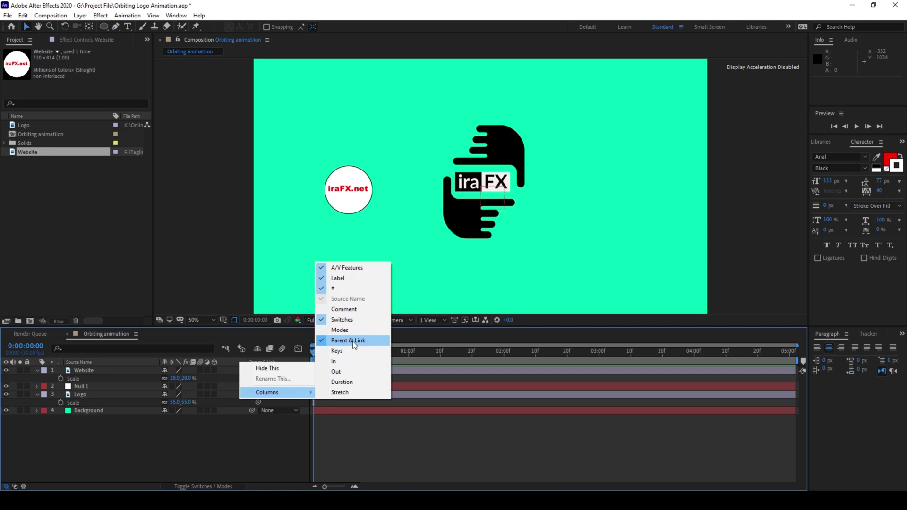
pyautogui.click(257, 449)
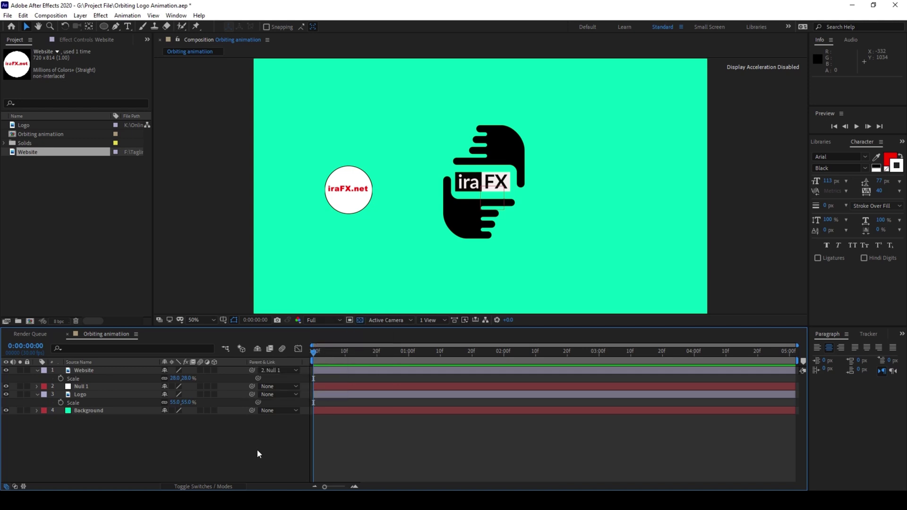
pyautogui.moveTo(251, 371); pyautogui.dragTo(98, 387)
# Step: Expand Null 1's Transform and enable the 3D switch on Website, Null 1 and Logo
pyautogui.click(37, 386)
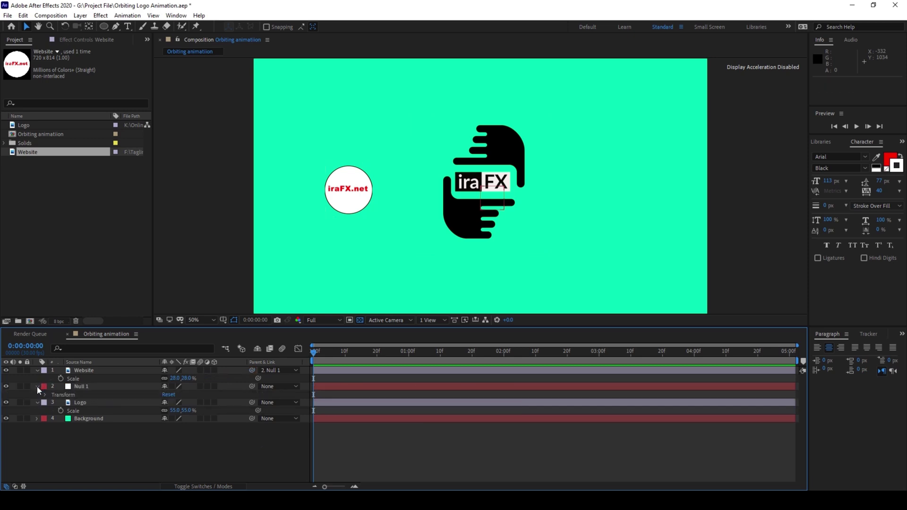
pyautogui.click(44, 395)
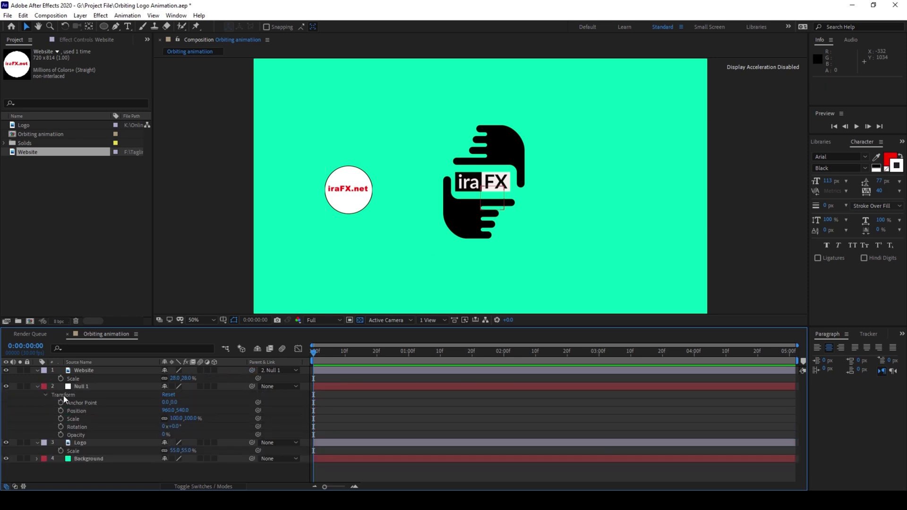
pyautogui.click(214, 370)
pyautogui.click(214, 426)
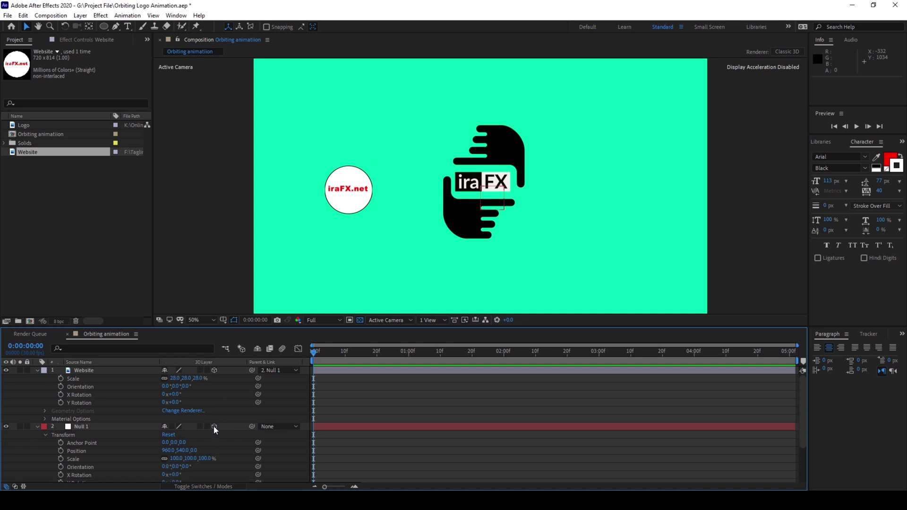
pyautogui.scroll(-3, 220, 426)
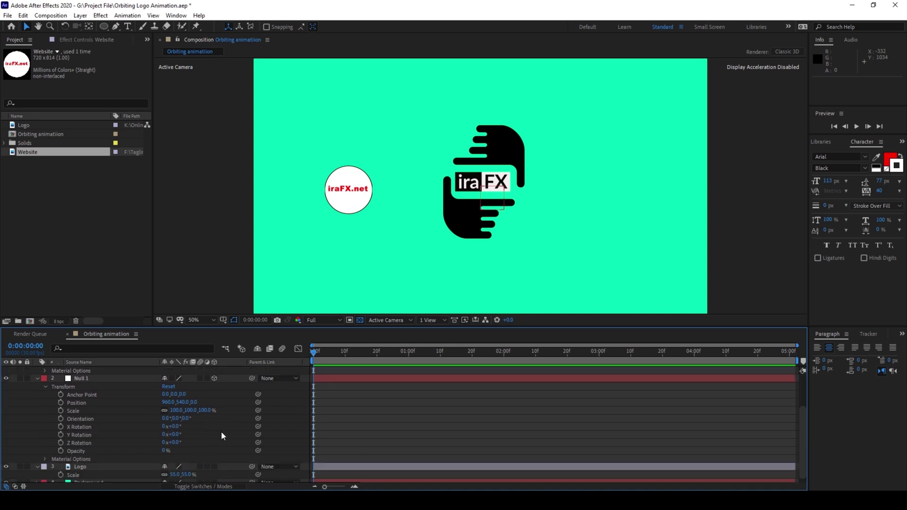
pyautogui.click(213, 462)
pyautogui.scroll(3, 207, 447)
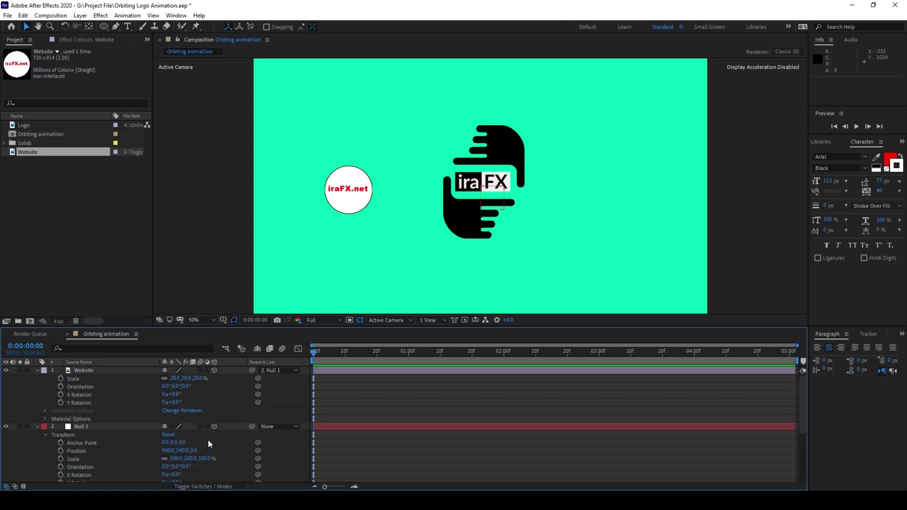
pyautogui.scroll(-3, 208, 439)
pyautogui.click(208, 439)
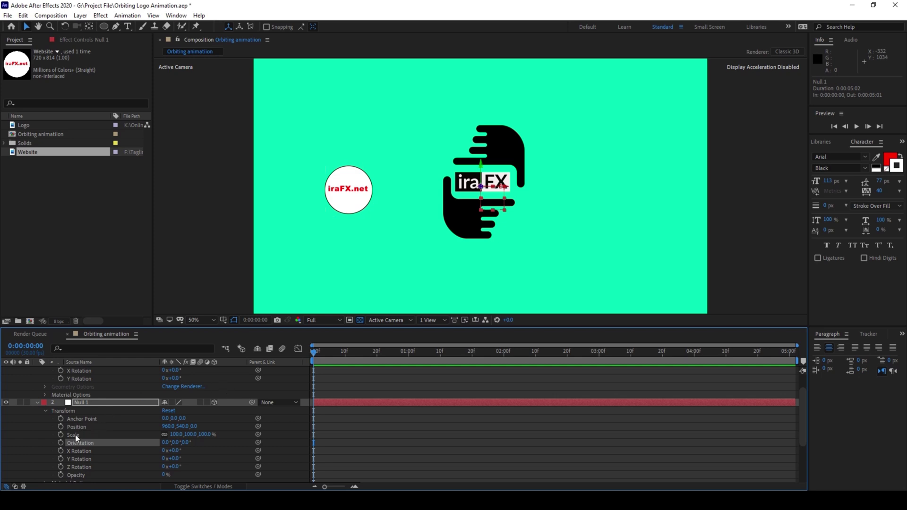
# Step: Keyframe Null 1's Y Rotation at 0s and set it to 3.0 at 4 seconds, then scrub to check
pyautogui.click(61, 459)
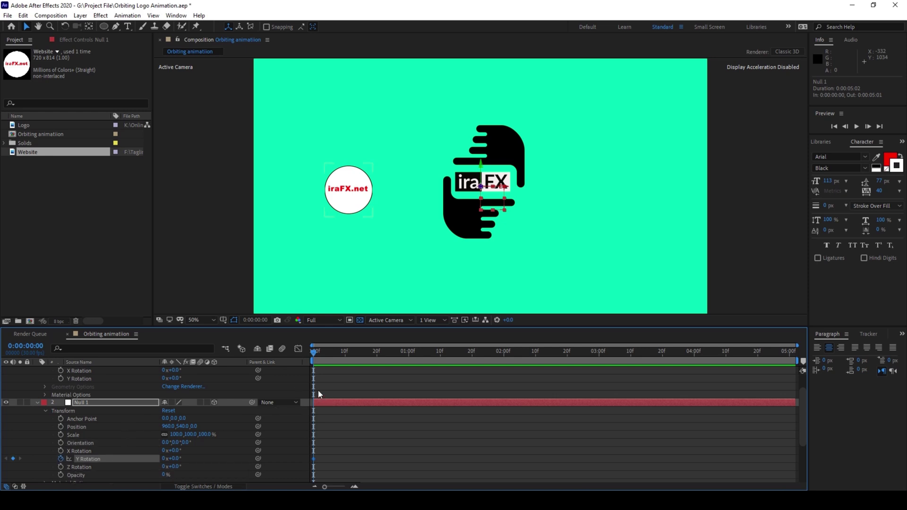
pyautogui.click(694, 351)
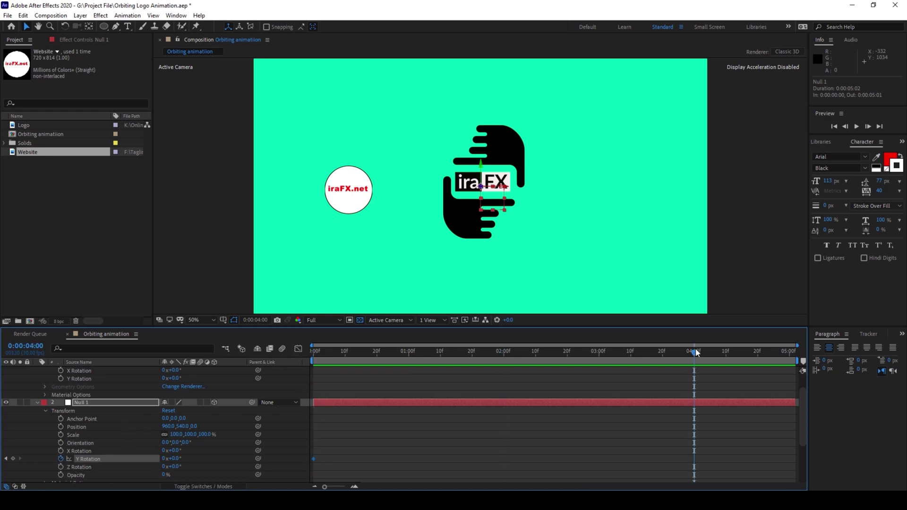
pyautogui.click(176, 459)
pyautogui.write('3.')
pyautogui.write('0')
pyautogui.press('Return')
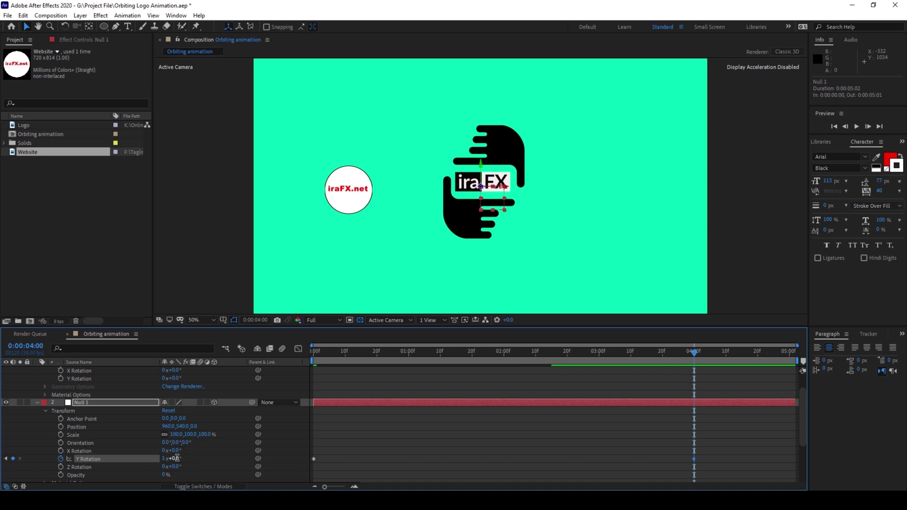
pyautogui.click(316, 352)
pyautogui.moveTo(316, 352); pyautogui.dragTo(542, 359)
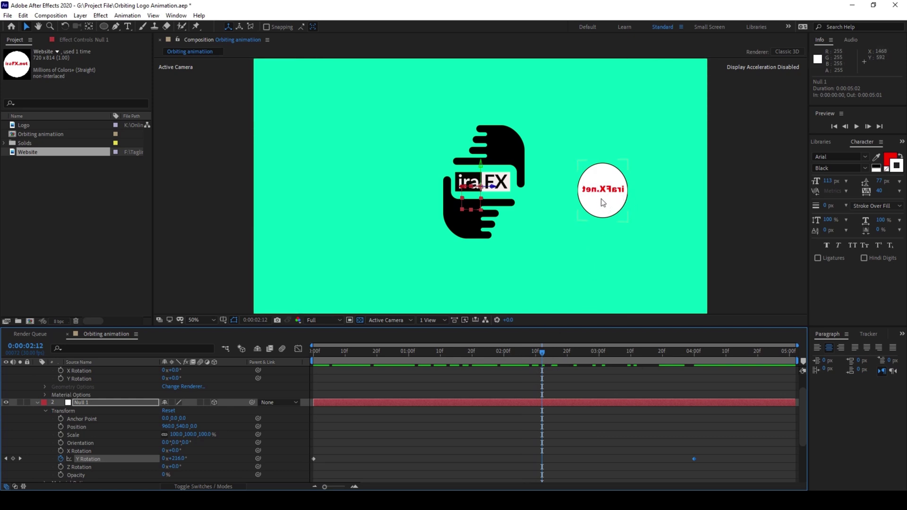
pyautogui.scroll(2, 78, 443)
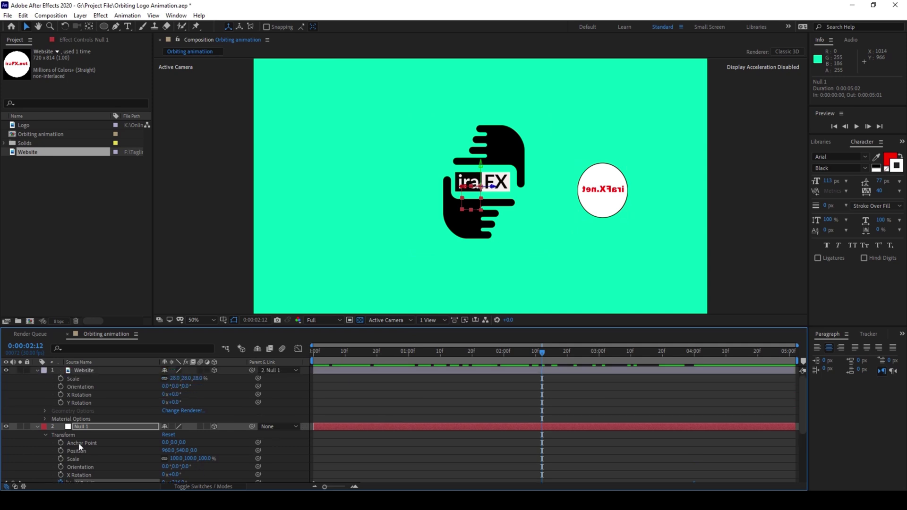
# Step: Give Website's Y Rotation the expression thisComp.layer("Null 1").transform.yRotation
pyautogui.click(86, 371)
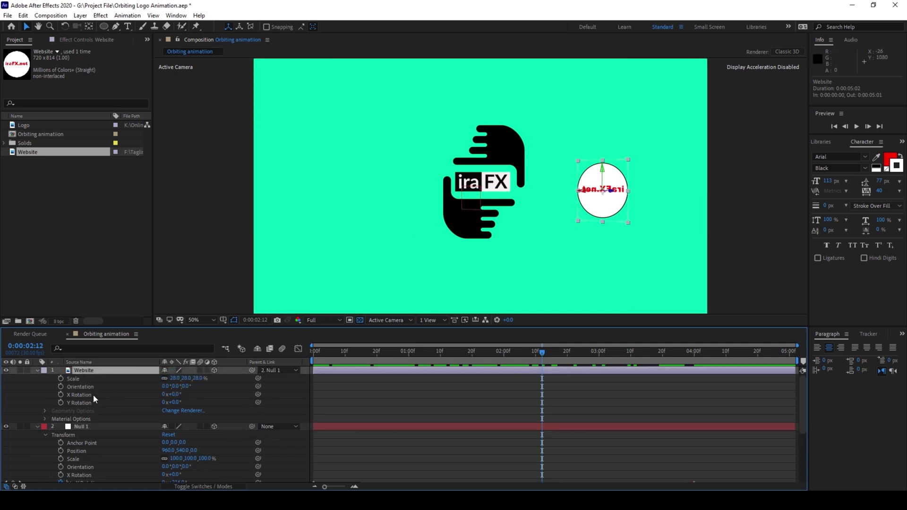
pyautogui.keyDown('alt'); pyautogui.click(60, 403); pyautogui.keyUp('alt')
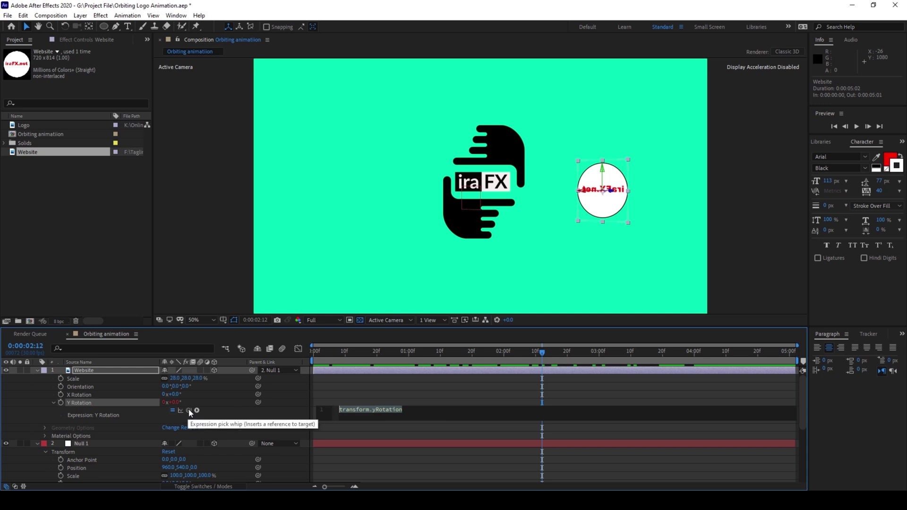
pyautogui.scroll(-2, 189, 410)
pyautogui.moveTo(188, 388); pyautogui.dragTo(92, 450)
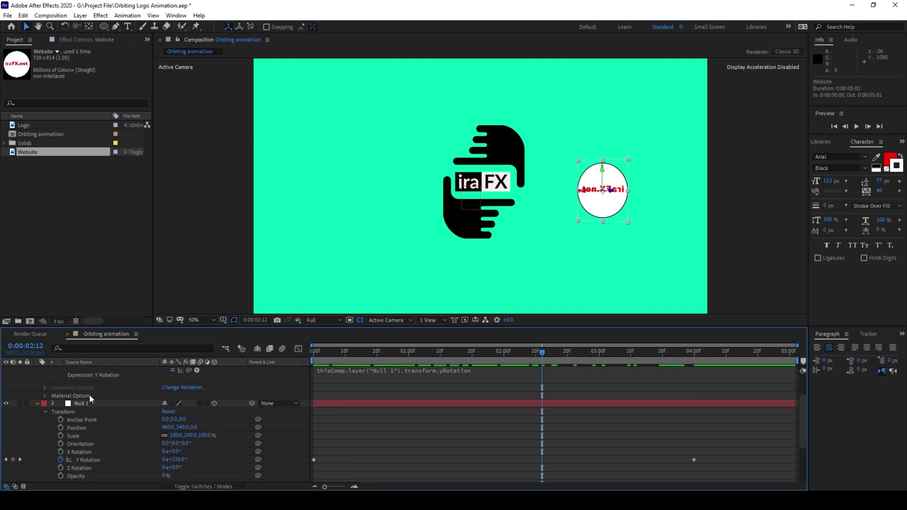
pyautogui.scroll(2, 224, 416)
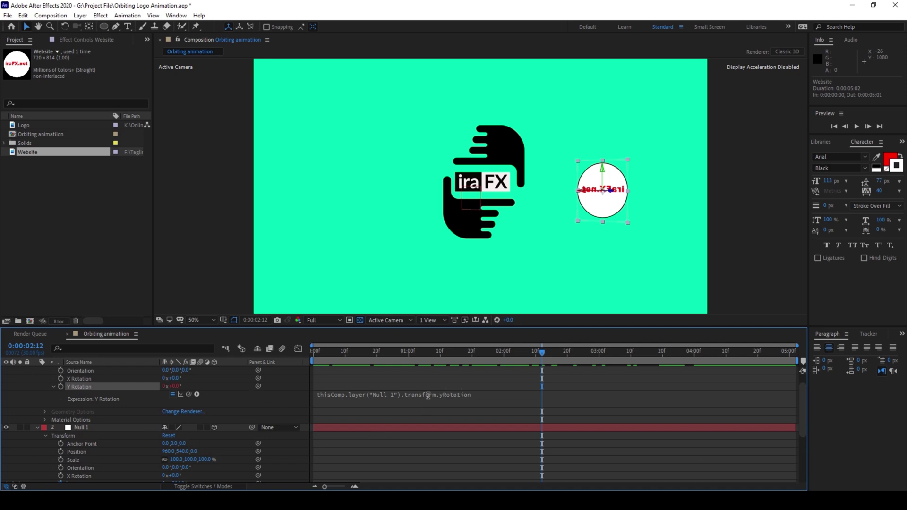
pyautogui.click(468, 415)
pyautogui.click(477, 413)
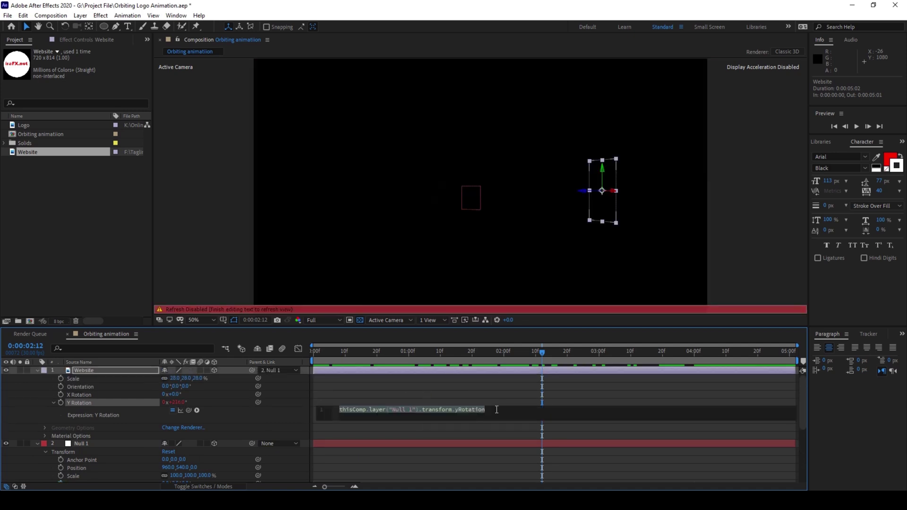
# Step: Append *-1 to Website's Y Rotation expression, commit it, and reselect the Website layer
pyautogui.click(497, 410)
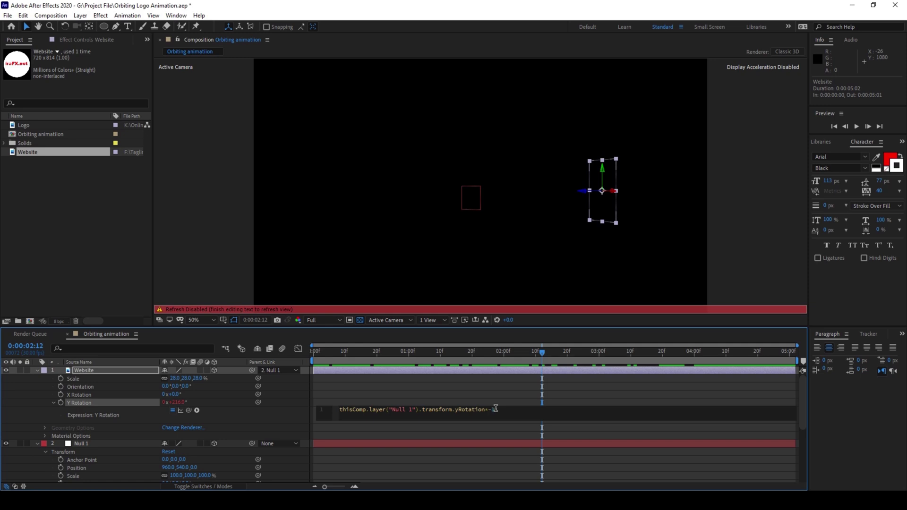
pyautogui.click(488, 396)
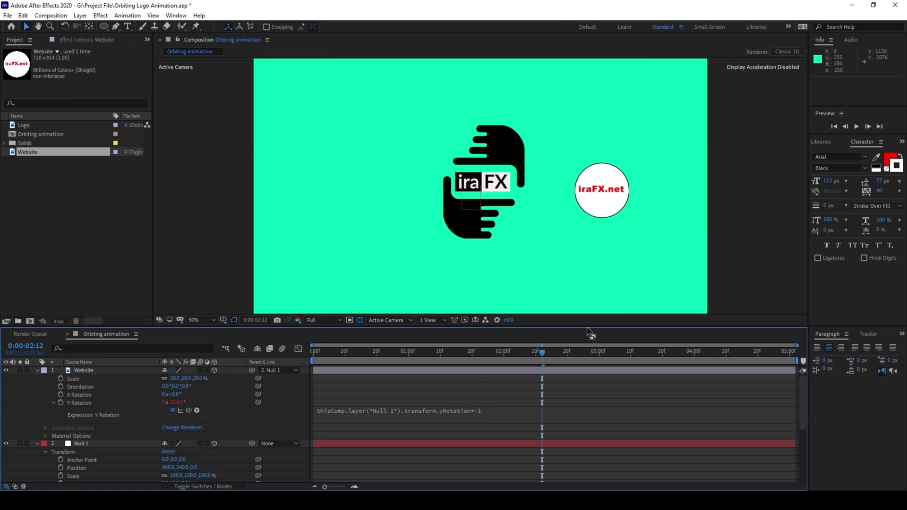
pyautogui.click(86, 371)
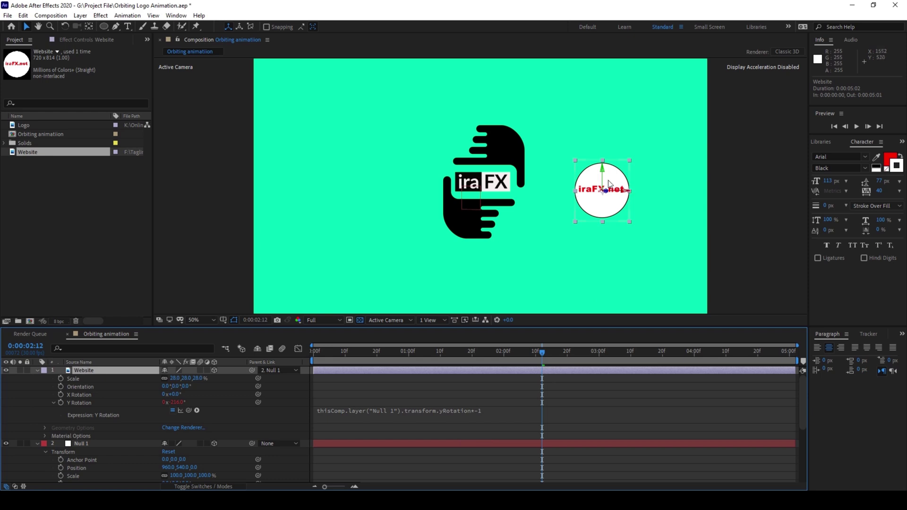
# Step: Preview the orbit from the start, then set a 28% Scale keyframe on Website at frame 0
pyautogui.press('Home')
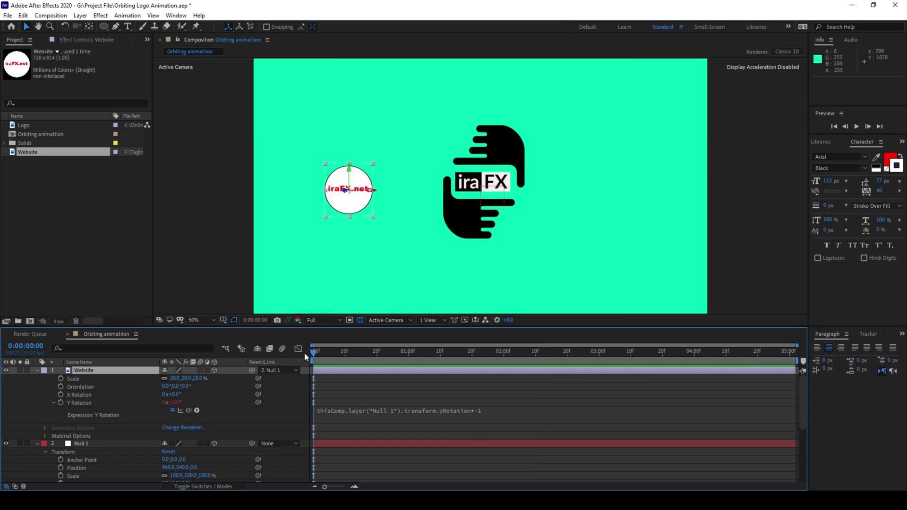
pyautogui.press('space')
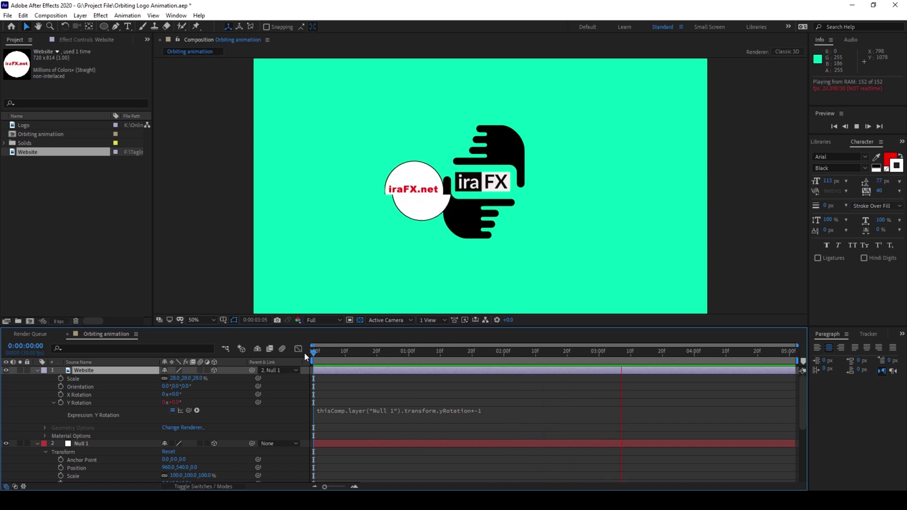
pyautogui.press('space')
pyautogui.press('space')
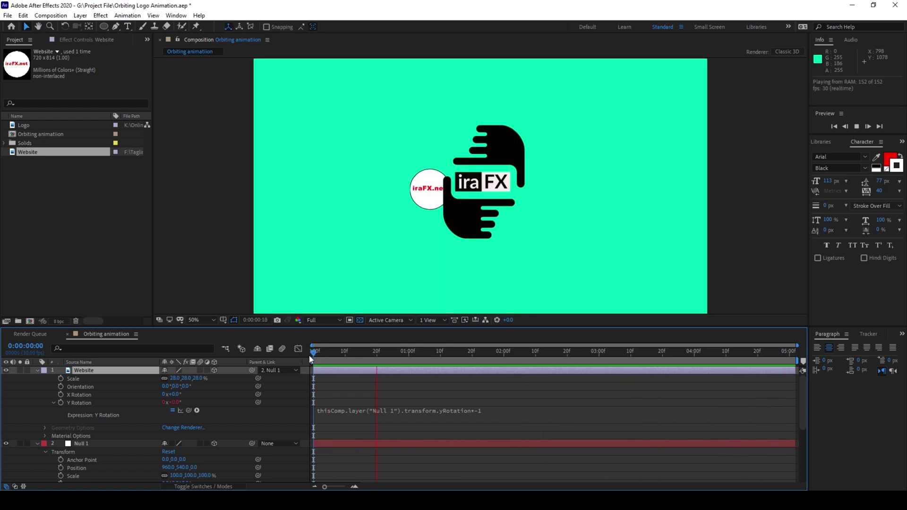
pyautogui.press('space')
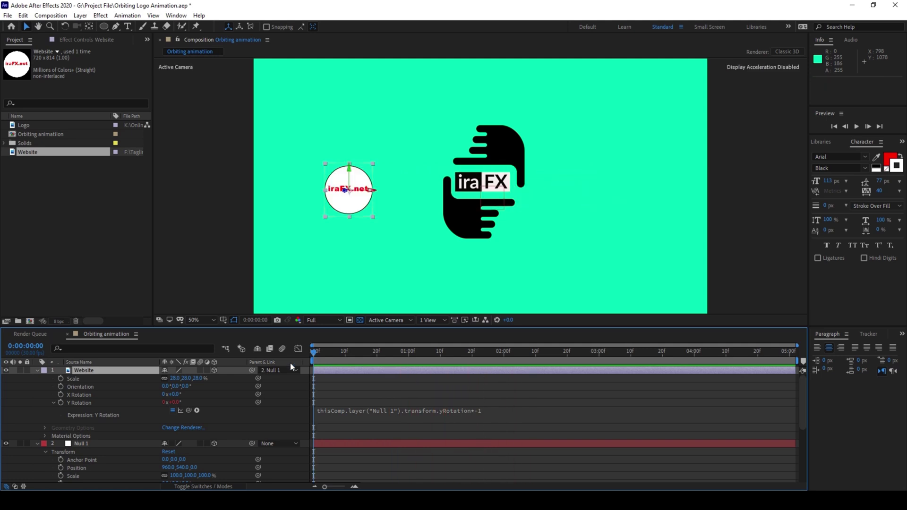
pyautogui.click(60, 379)
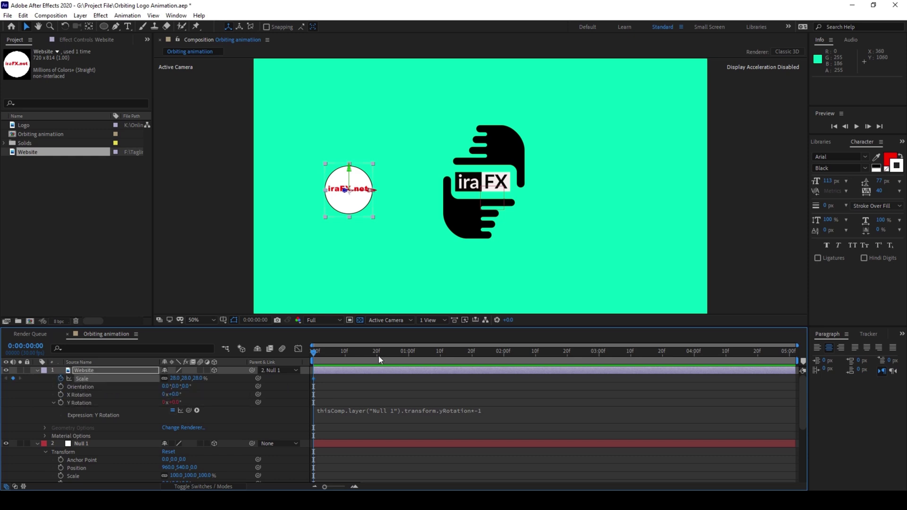
# Step: Add Website Scale keyframes of 17% near 1 second and 30% near 2.5 seconds
pyautogui.moveTo(449, 356); pyautogui.dragTo(417, 355)
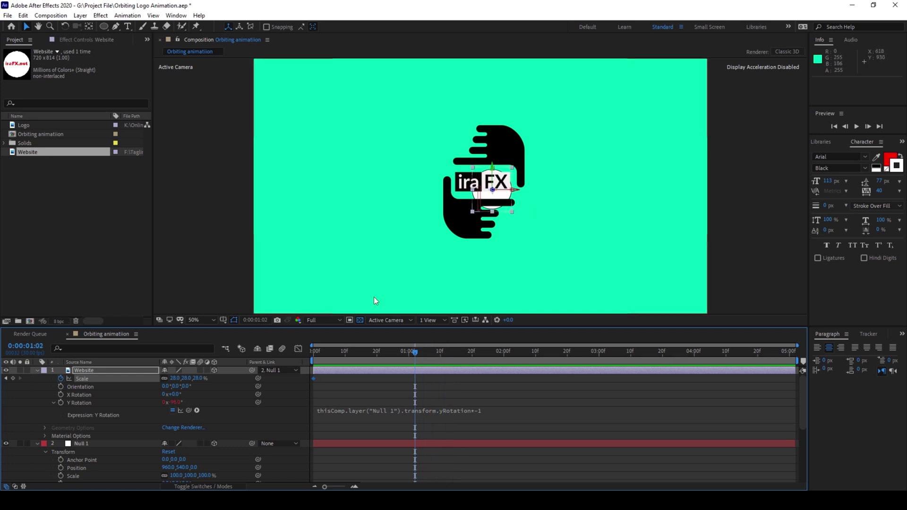
pyautogui.moveTo(192, 379); pyautogui.dragTo(189, 379)
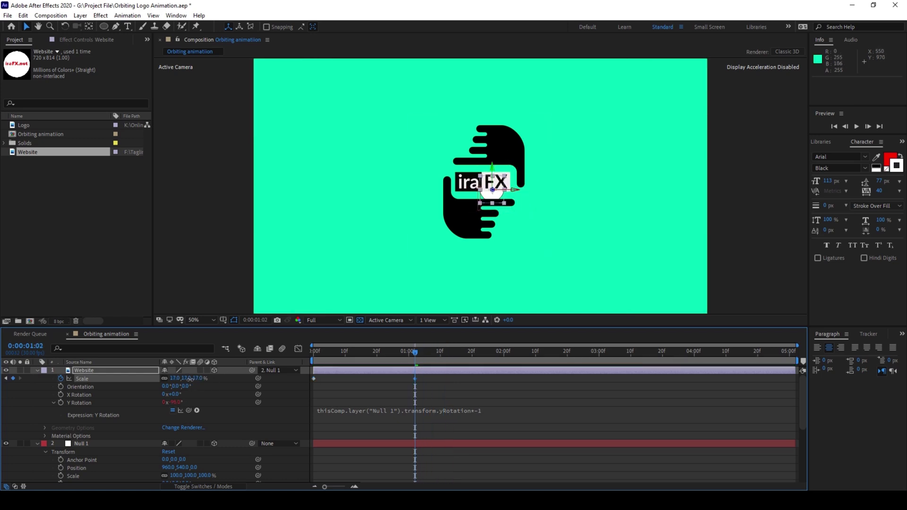
pyautogui.moveTo(413, 359); pyautogui.dragTo(594, 351)
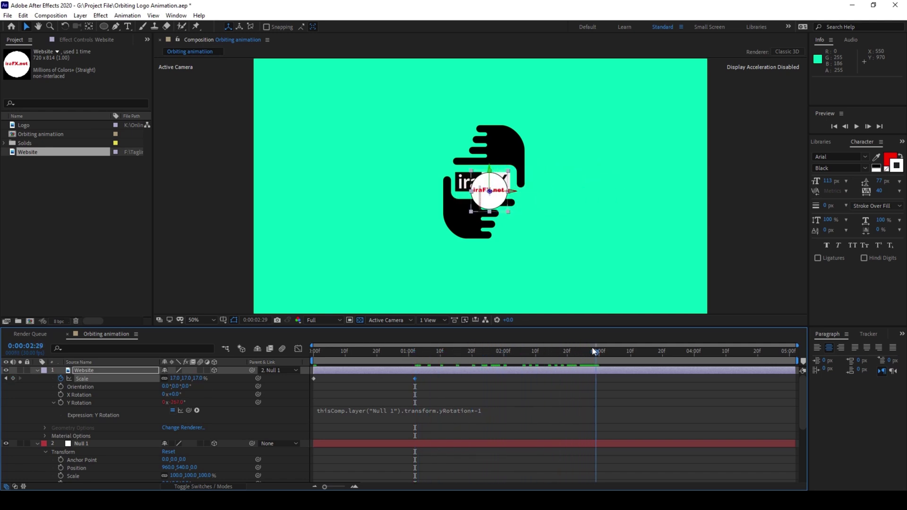
pyautogui.click(199, 379)
pyautogui.write('30')
pyautogui.press('Return')
# Step: End the work area at 4 seconds and preview the pulsing orbit
pyautogui.click(695, 360)
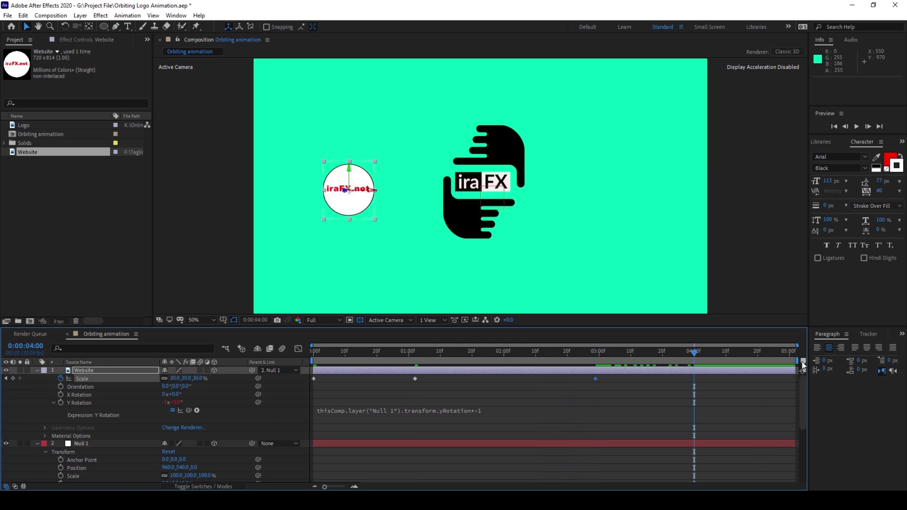
pyautogui.moveTo(799, 361); pyautogui.dragTo(698, 361)
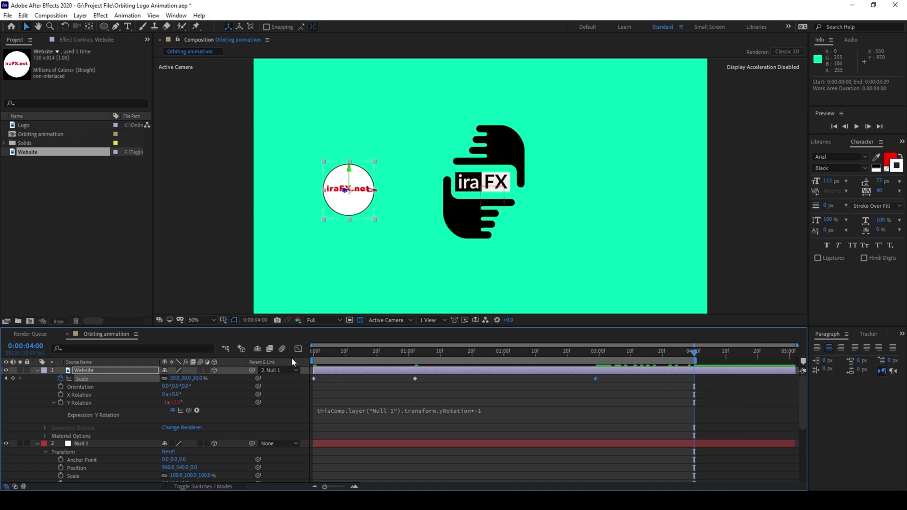
pyautogui.press('space')
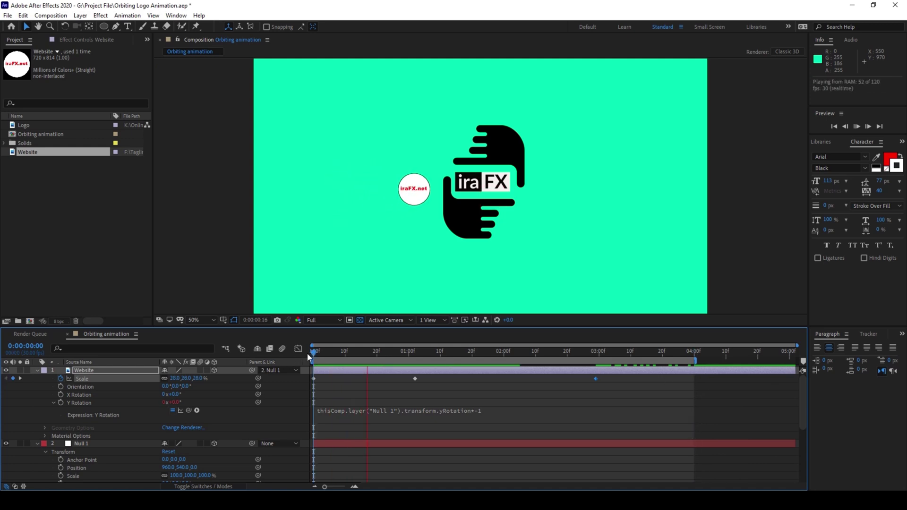